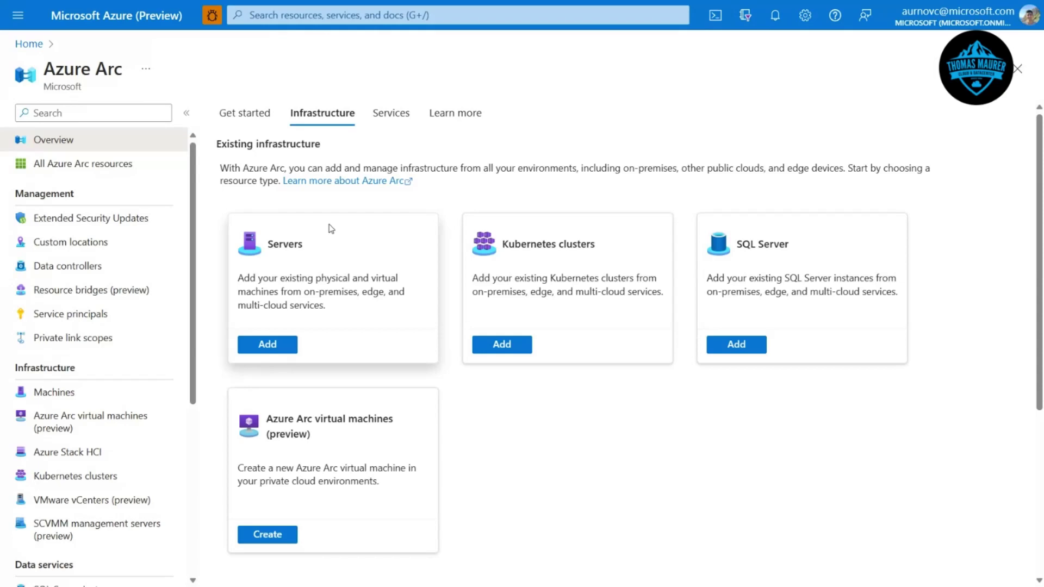
# Start a new Extended Security Updates license in subscription ARC-ESU-TESTING-01 and resource group BugBashRG1
pyautogui.click(142, 391)
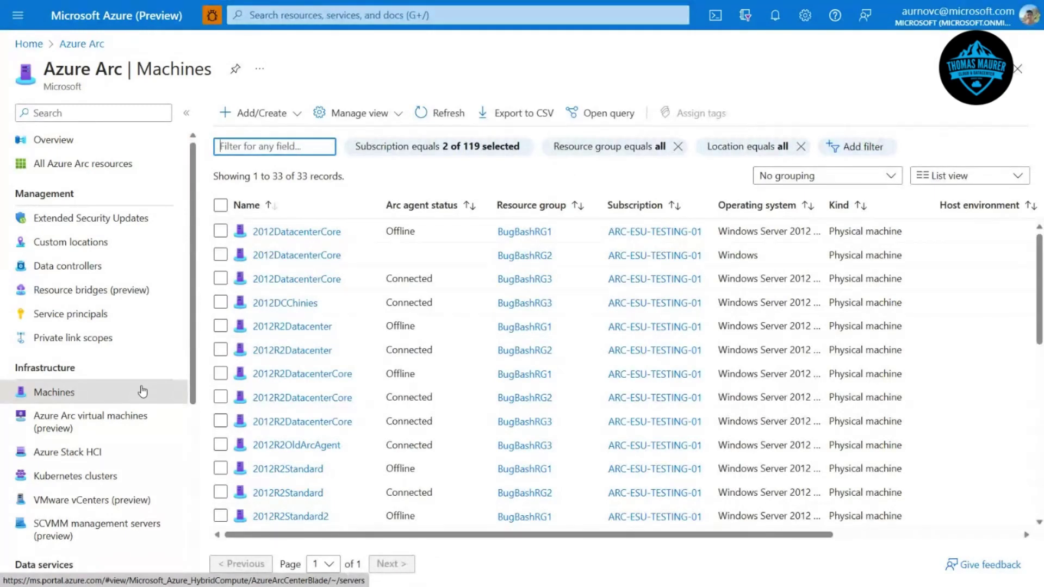
pyautogui.click(140, 220)
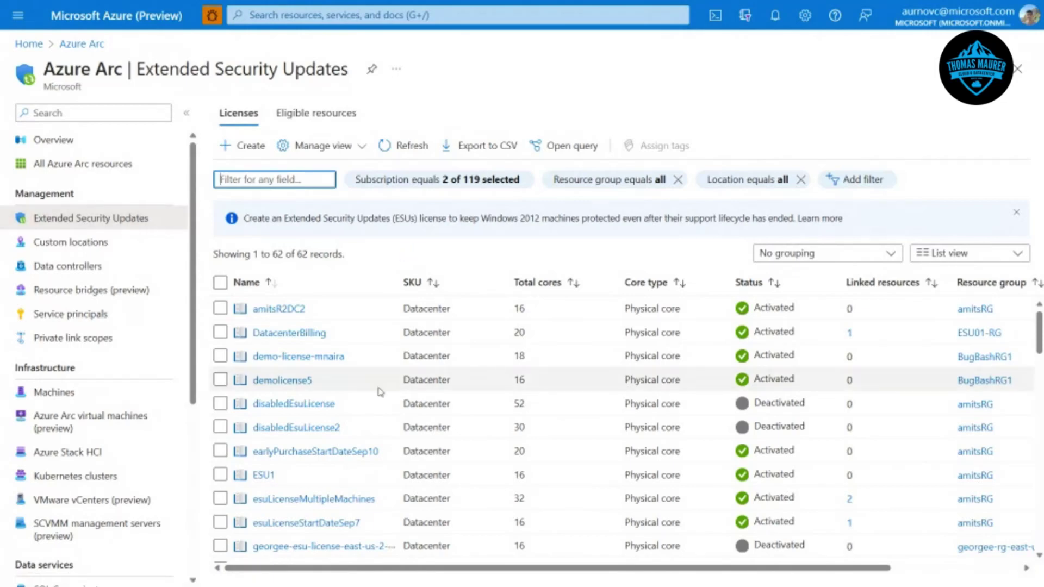
pyautogui.click(258, 161)
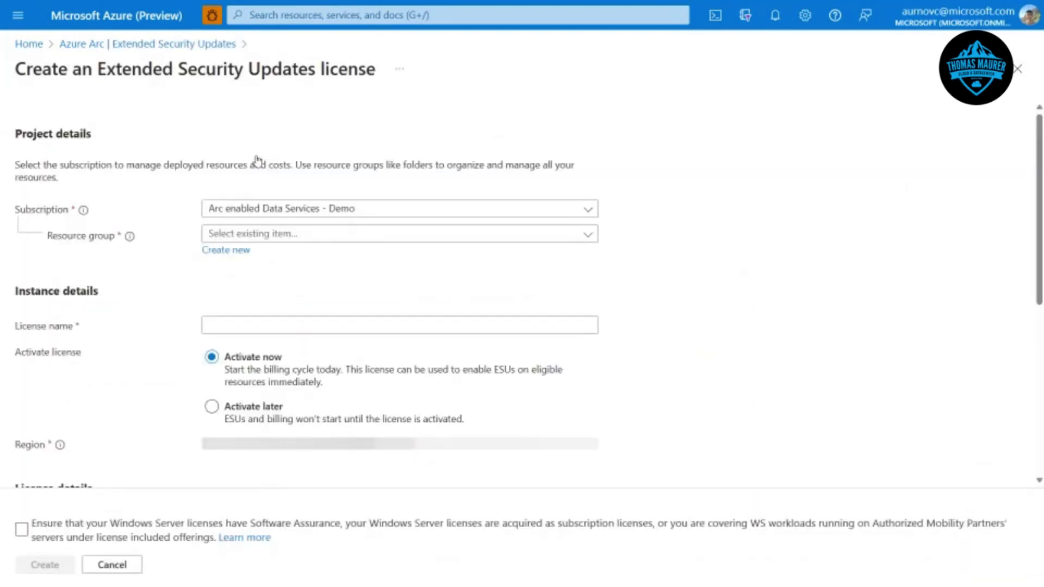
pyautogui.click(295, 208)
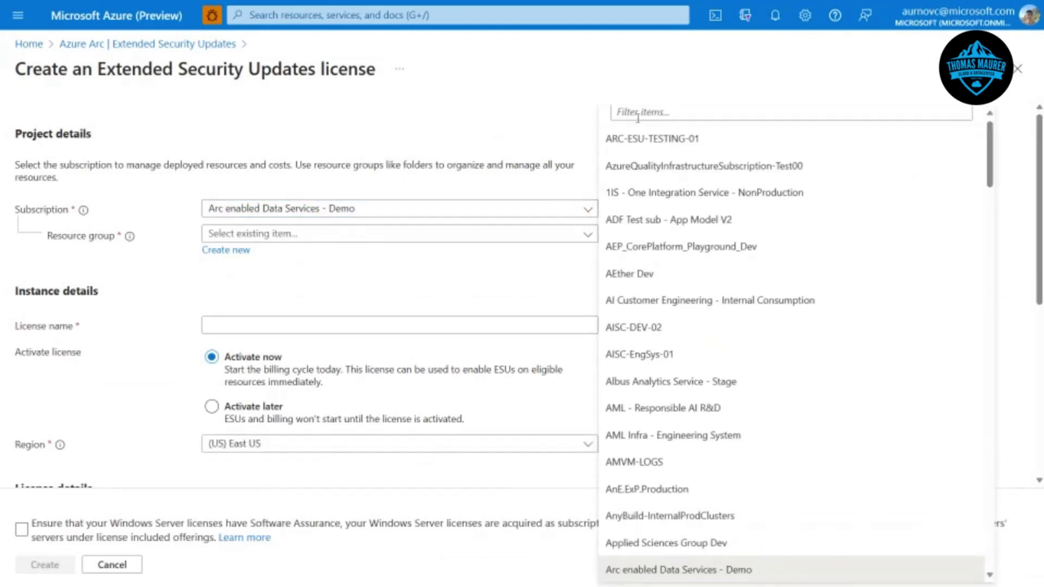
pyautogui.click(702, 152)
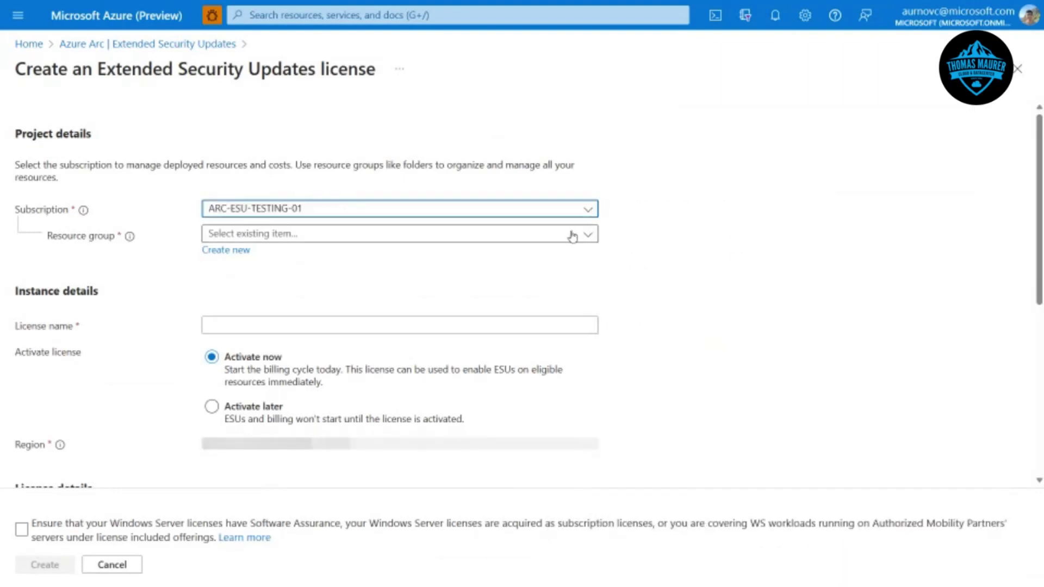
pyautogui.click(571, 234)
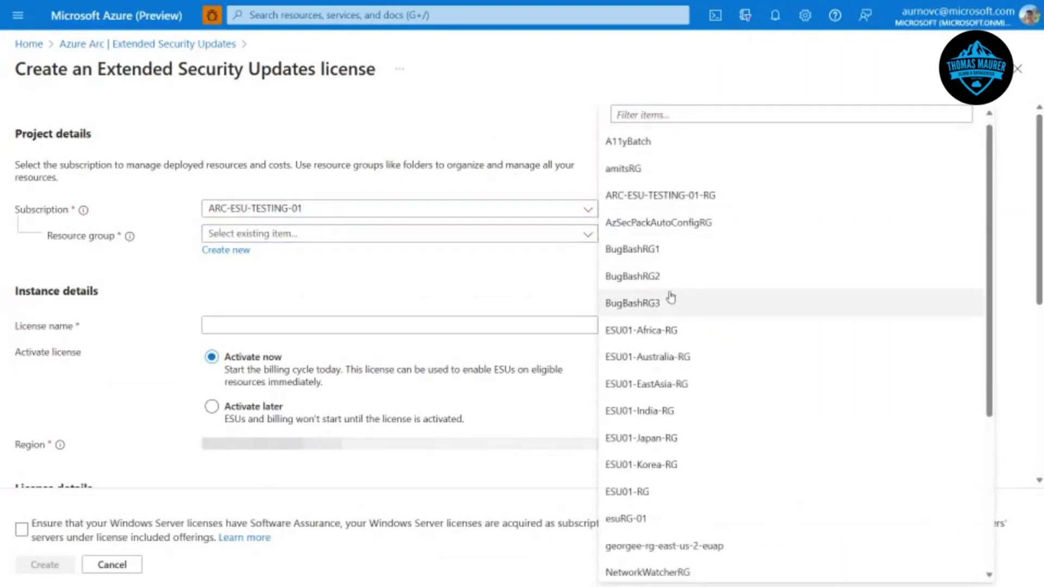
pyautogui.click(645, 256)
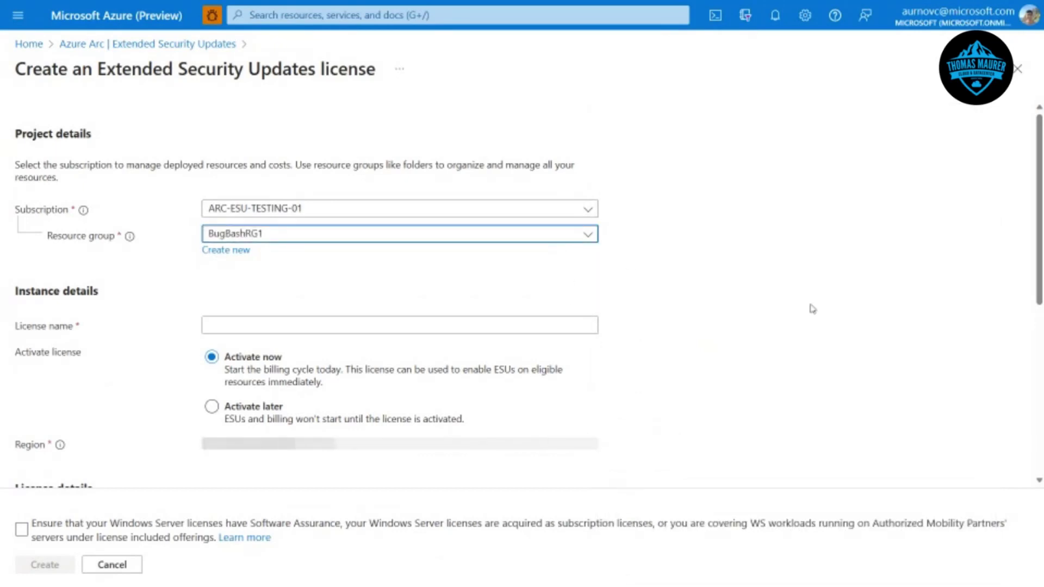
# Name the new Extended Security Updates license mauer-license
pyautogui.scroll(-1, 812, 309)
pyautogui.scroll(-1, 813, 309)
pyautogui.click(591, 241)
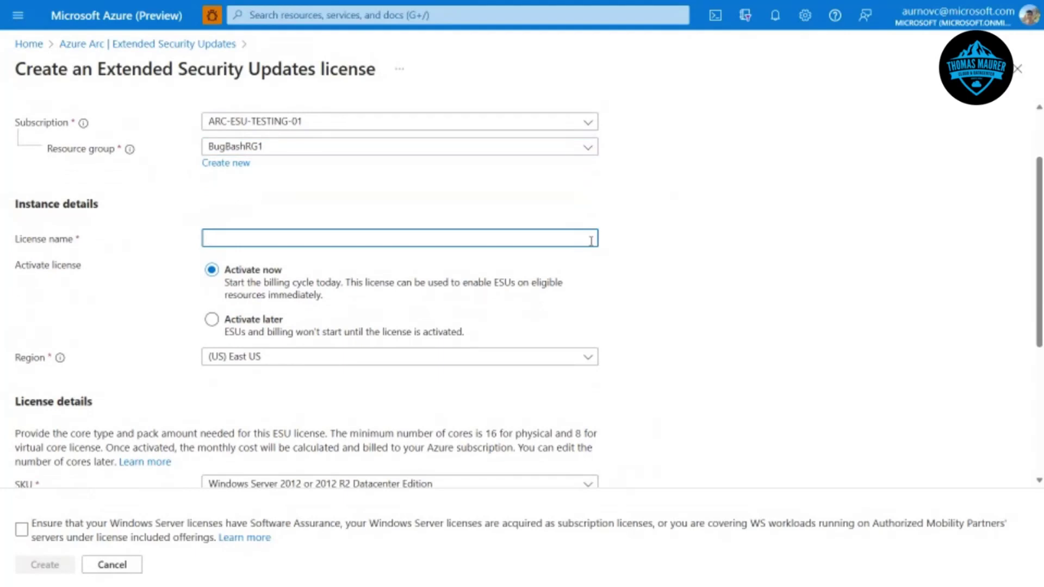
pyautogui.write('mauer-license')
pyautogui.scroll(-1, 591, 241)
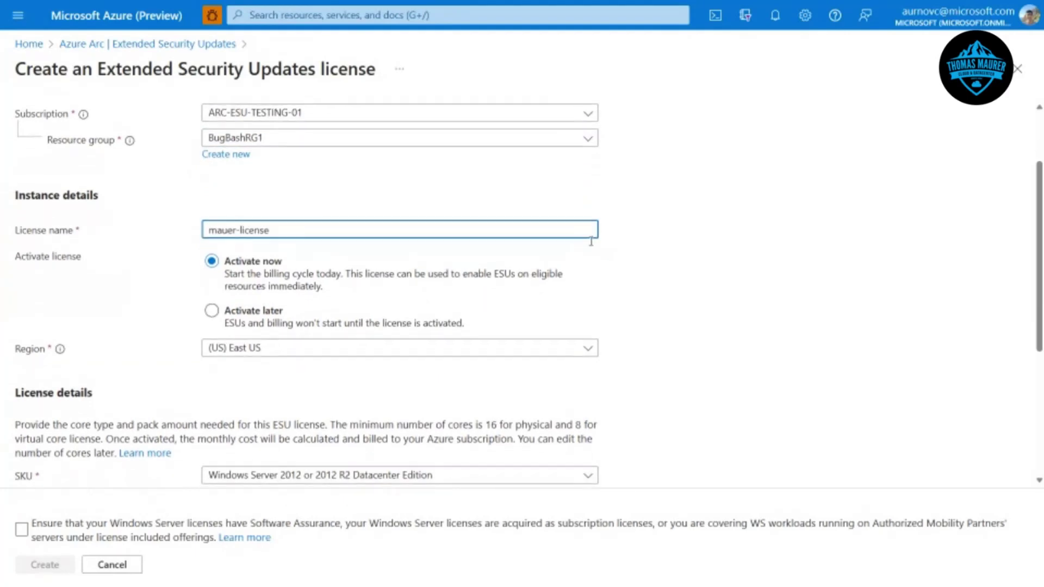
# Choose Windows Server 2012 or 2012 R2 Datacenter Edition as the license SKU and physical cores as its core type
pyautogui.scroll(-2, 571, 228)
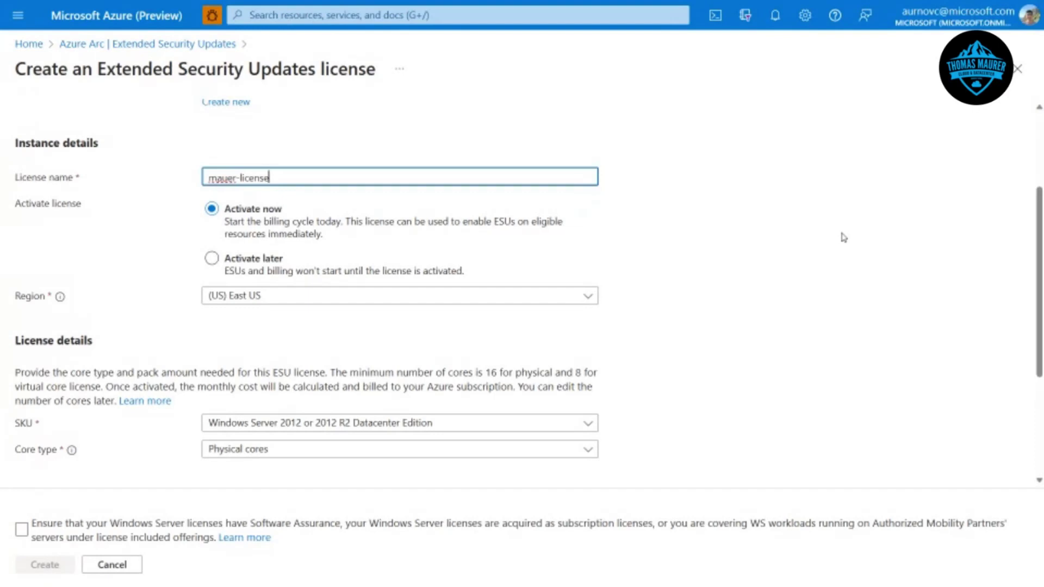
pyautogui.scroll(-4, 844, 238)
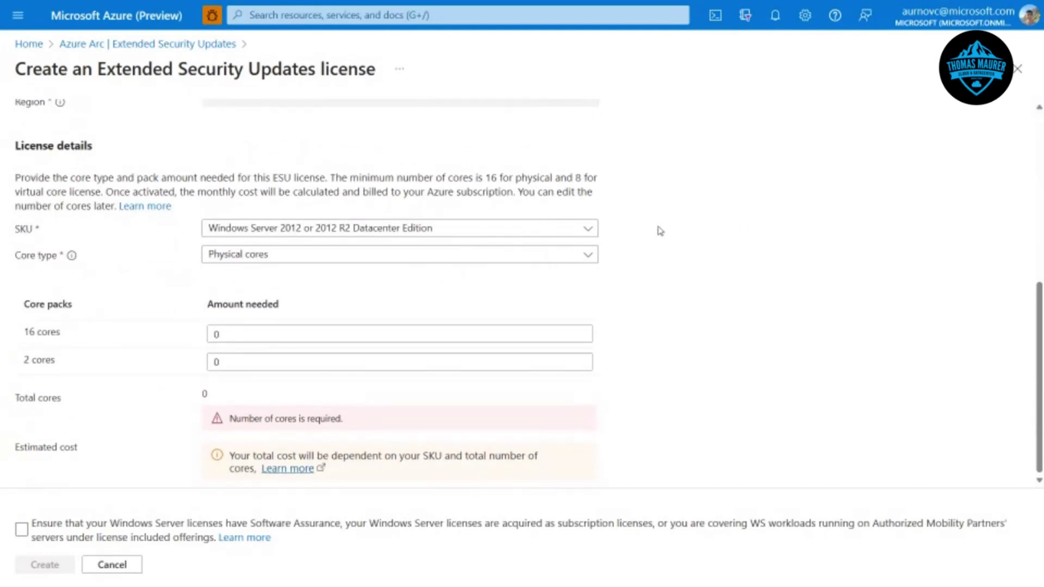
pyautogui.press('Return')
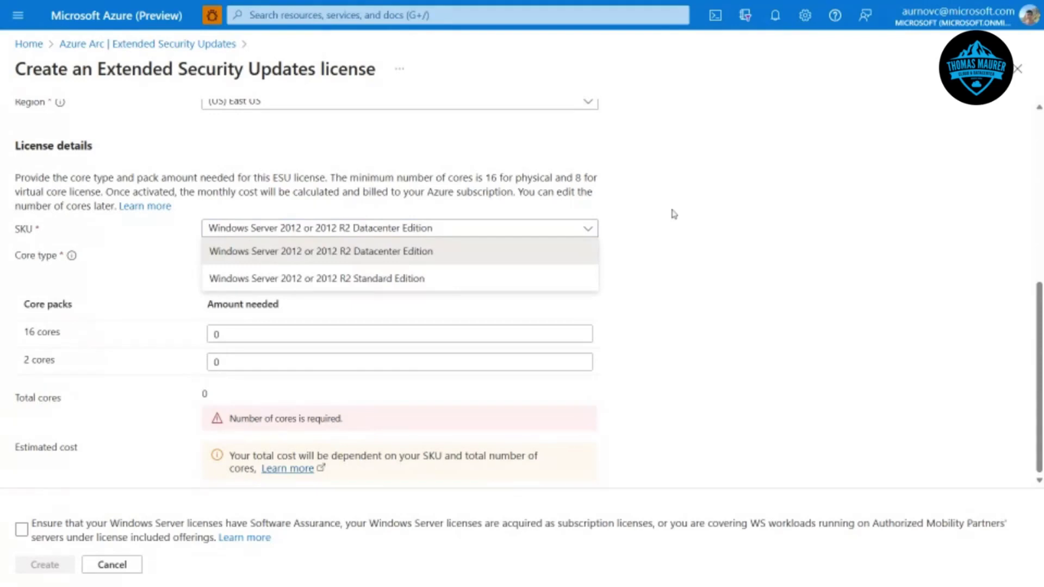
pyautogui.press('Return')
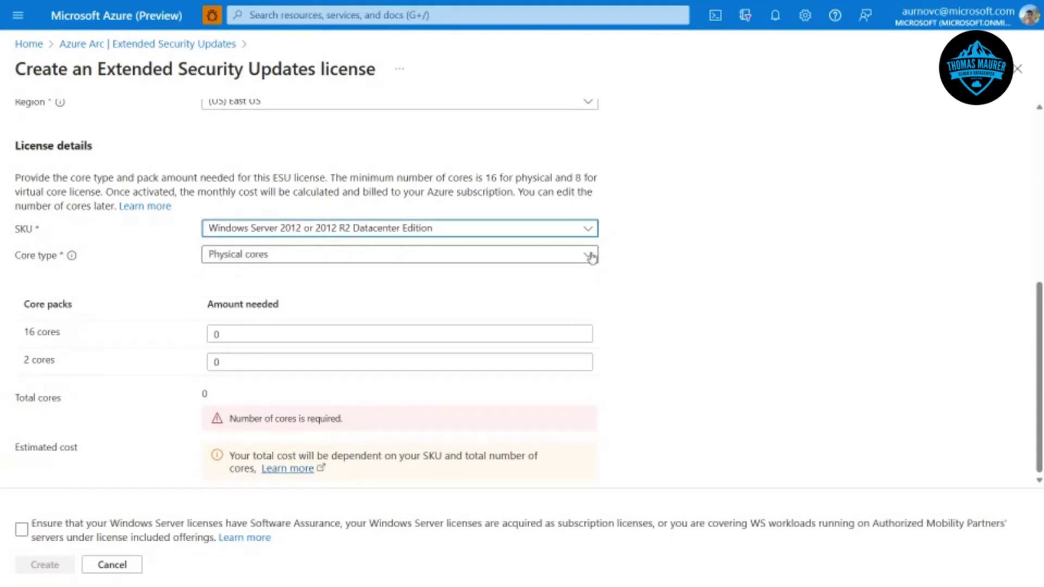
pyautogui.click(595, 256)
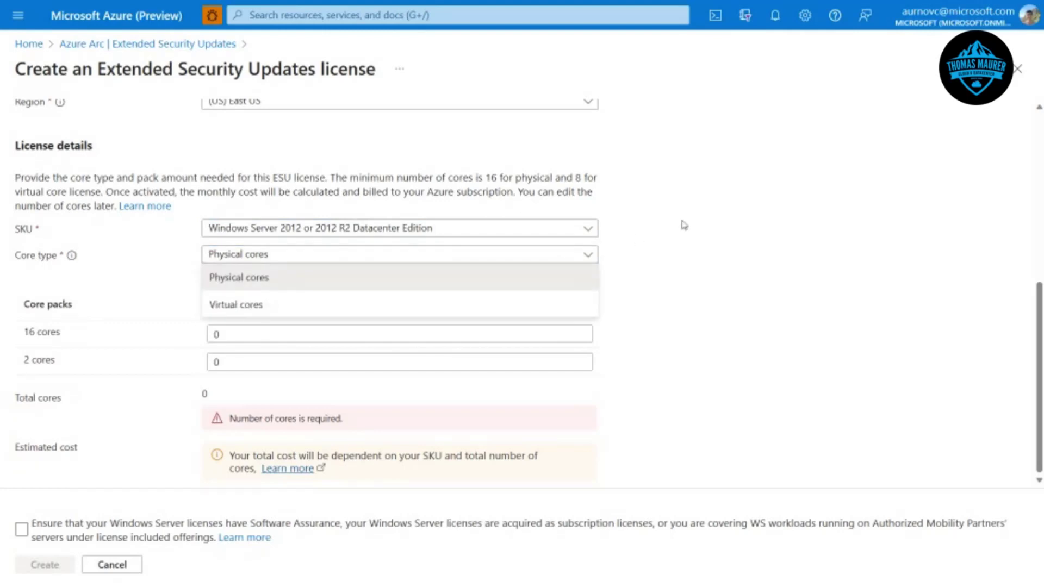
pyautogui.press('Escape')
# Set the amount of 16-core packs needed for the license to 2
pyautogui.click(546, 341)
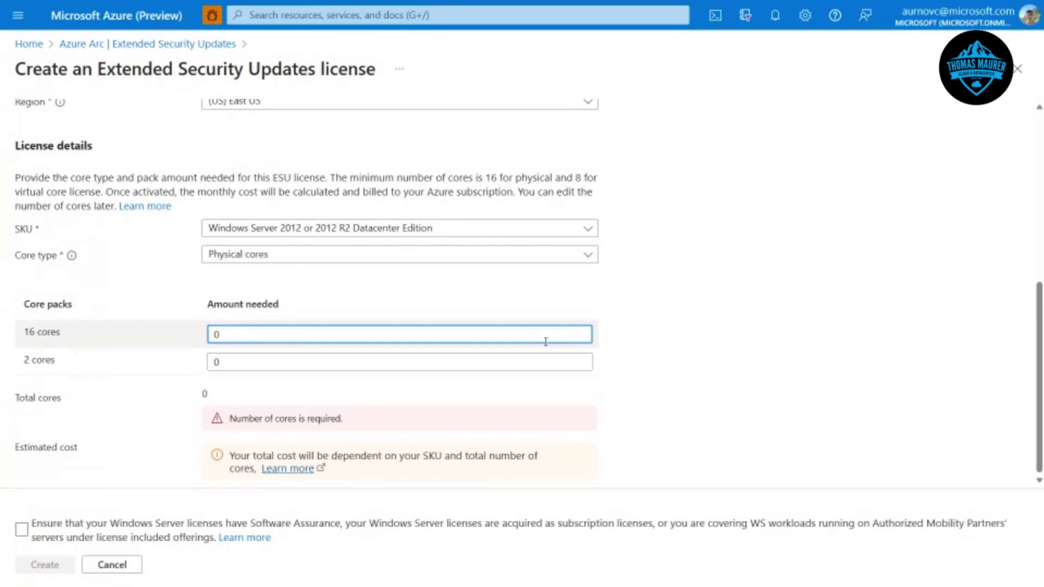
pyautogui.press('BackSpace')
pyautogui.write('2')
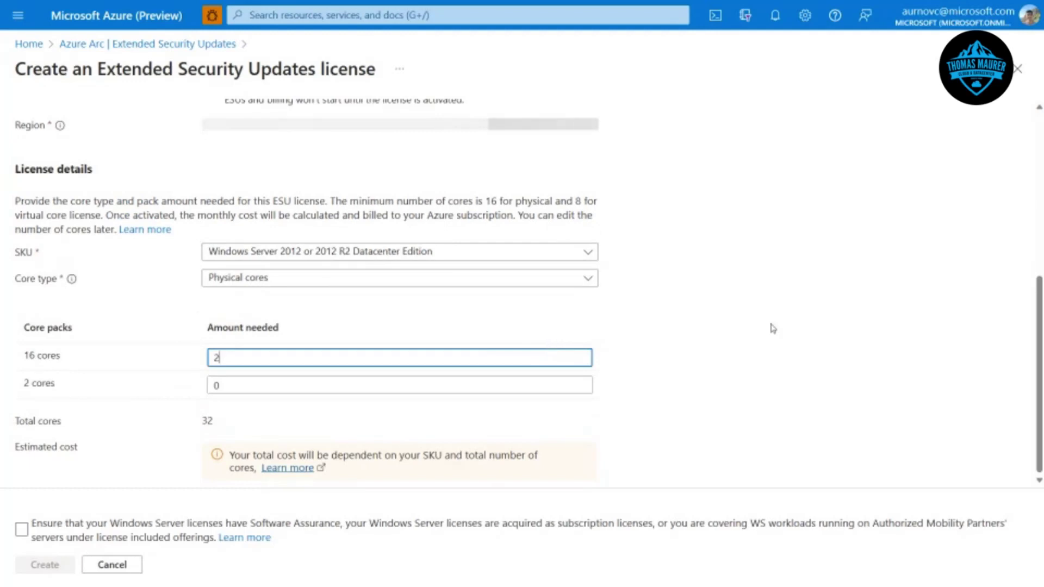
pyautogui.click(771, 326)
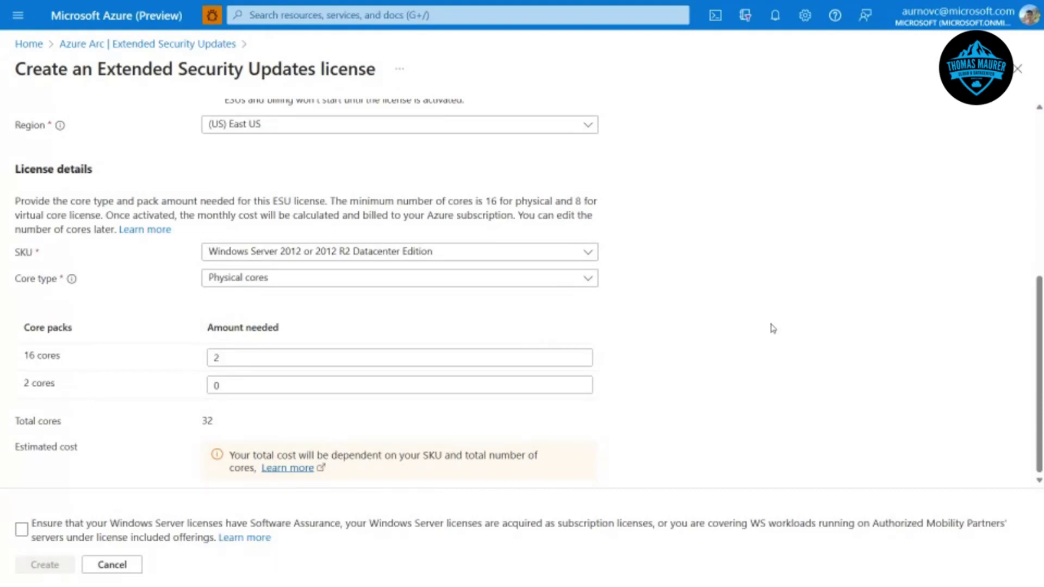
# Check the license details, confirm the Software Assurance or subscription licensing requirement, and create the license
pyautogui.scroll(5, 772, 328)
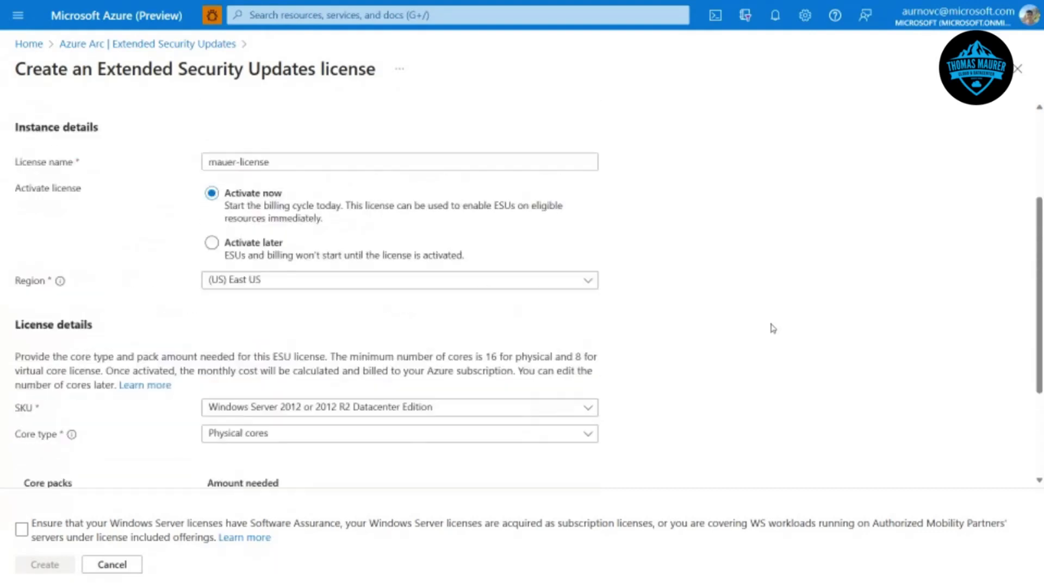
pyautogui.scroll(-5, 773, 328)
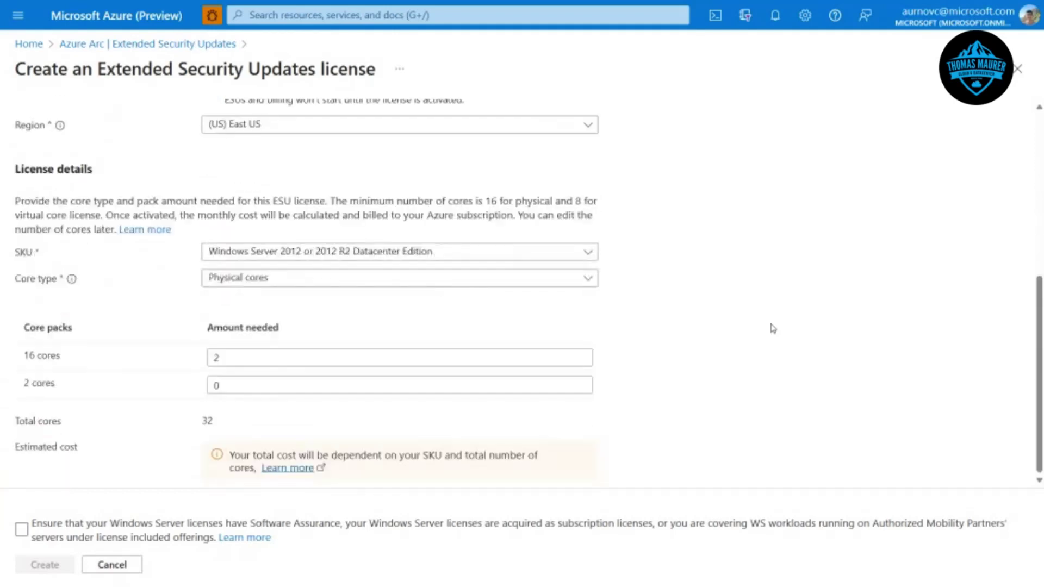
pyautogui.click(43, 531)
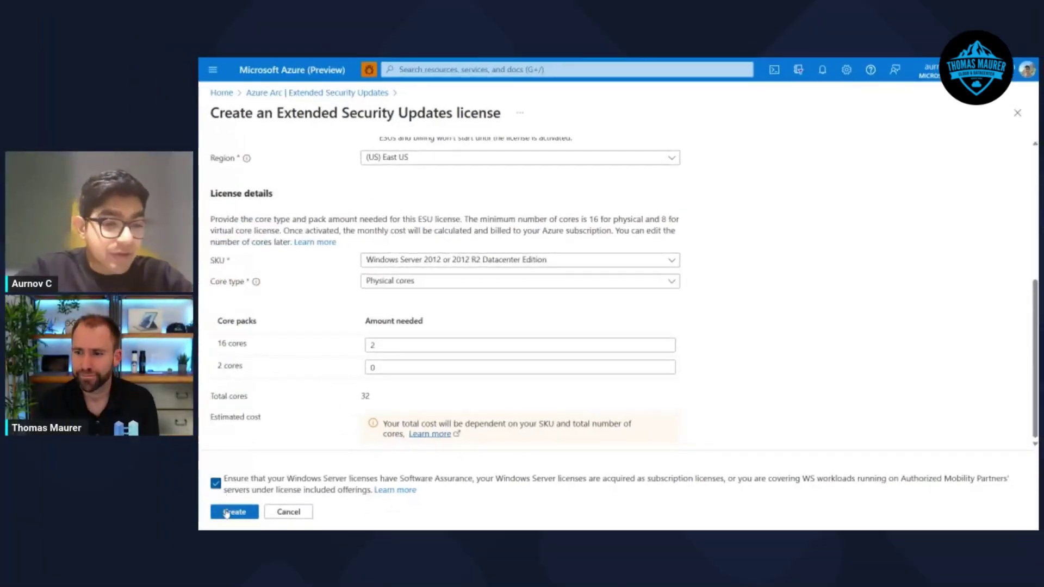
pyautogui.click(228, 512)
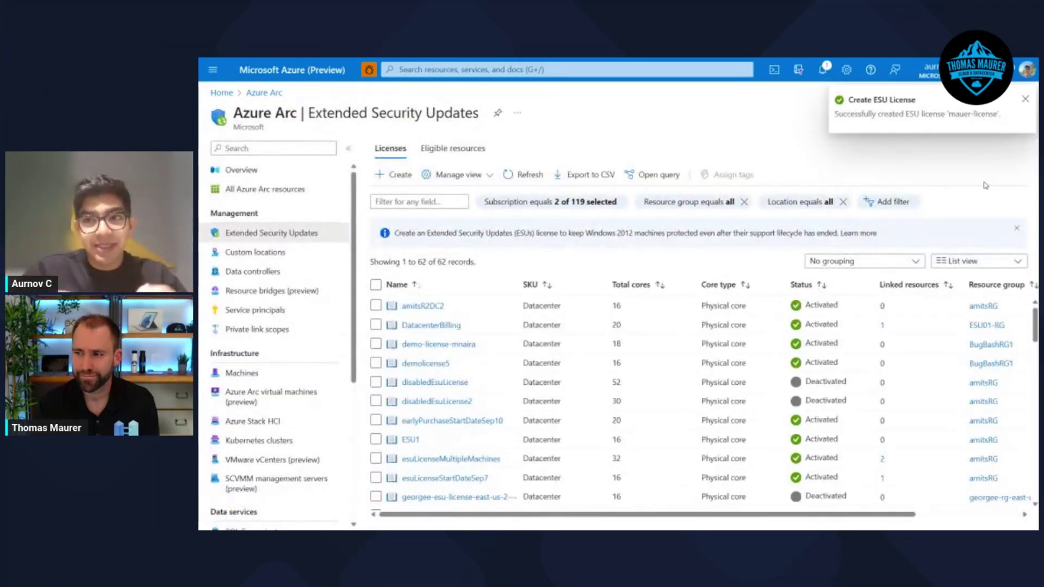
# Look through the existing licenses, and list the resources eligible for Extended Security Updates with a wider Name column
pyautogui.scroll(-10, 535, 401)
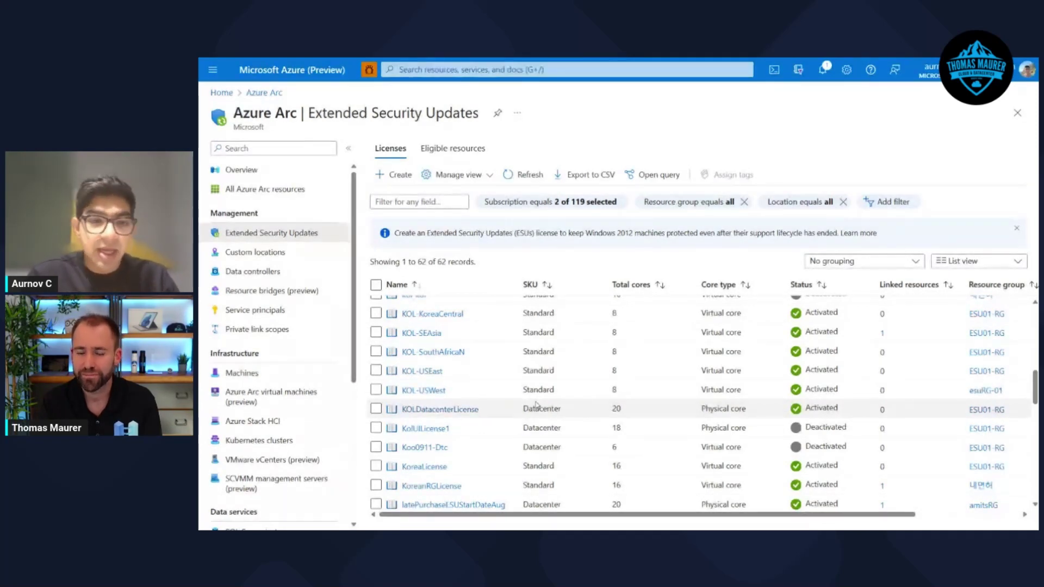
pyautogui.scroll(-3, 536, 404)
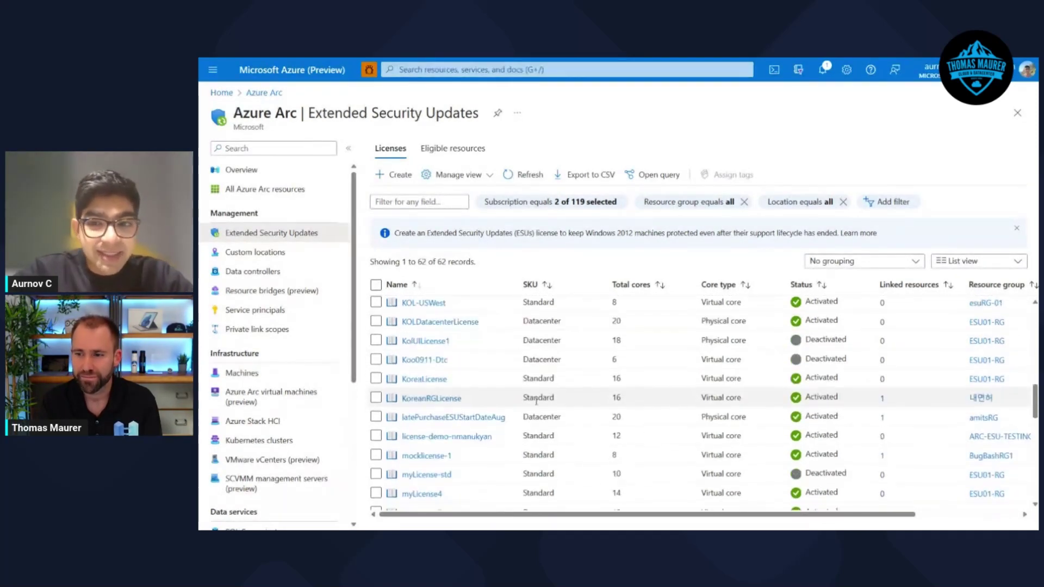
pyautogui.scroll(-3, 537, 401)
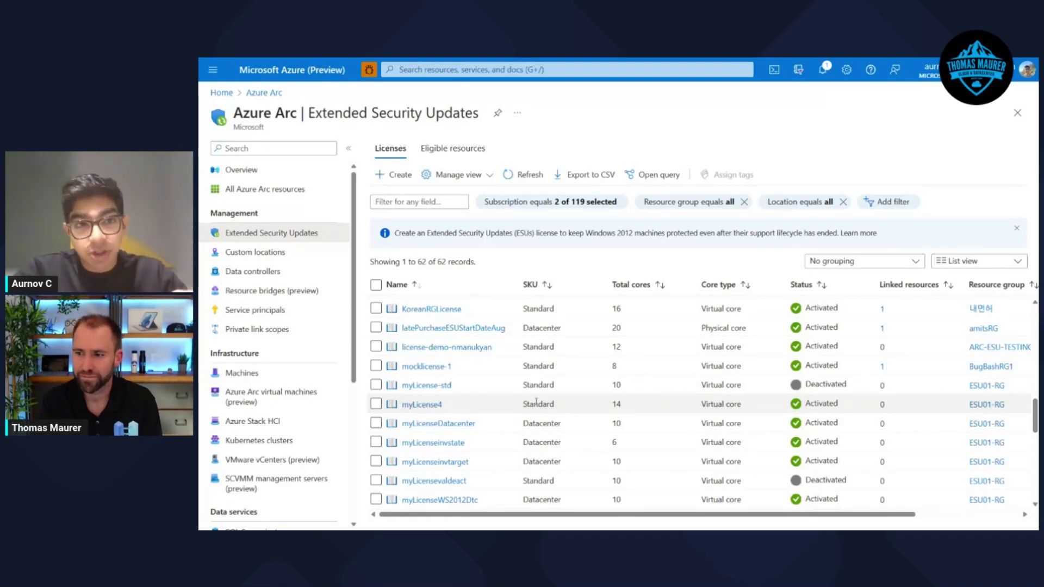
pyautogui.scroll(5, 549, 370)
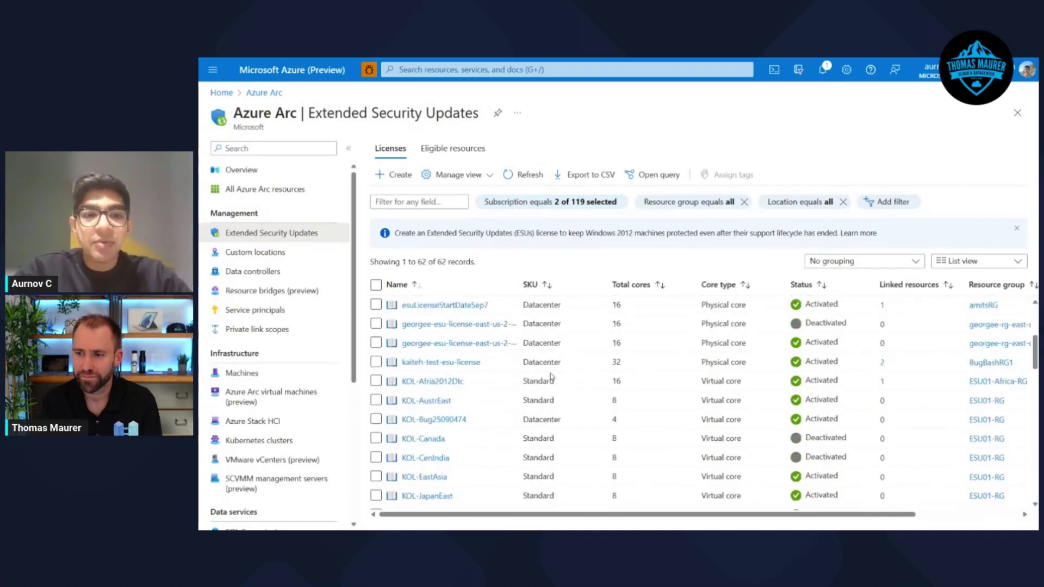
pyautogui.scroll(3, 552, 376)
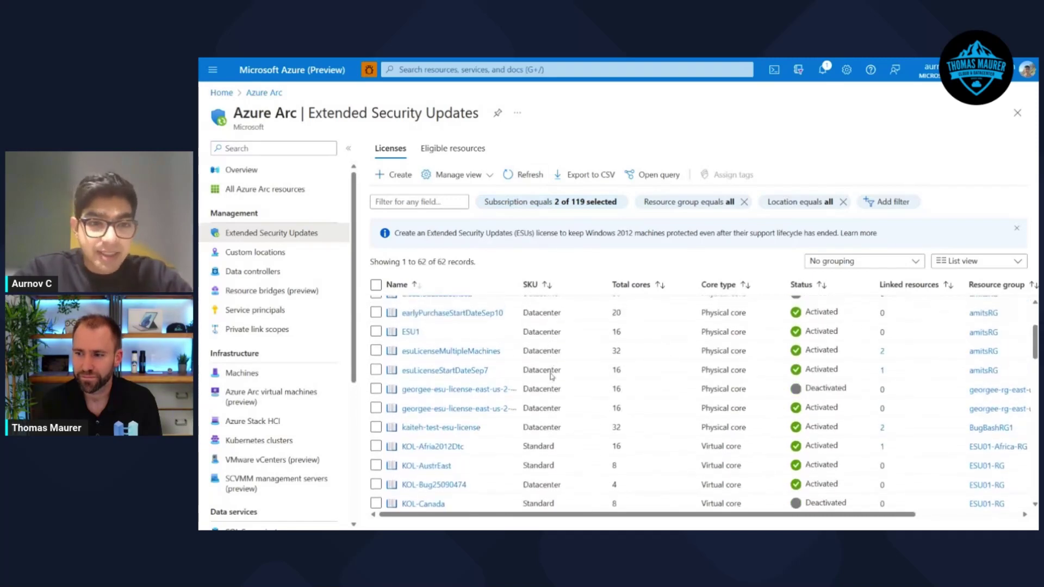
pyautogui.click(459, 152)
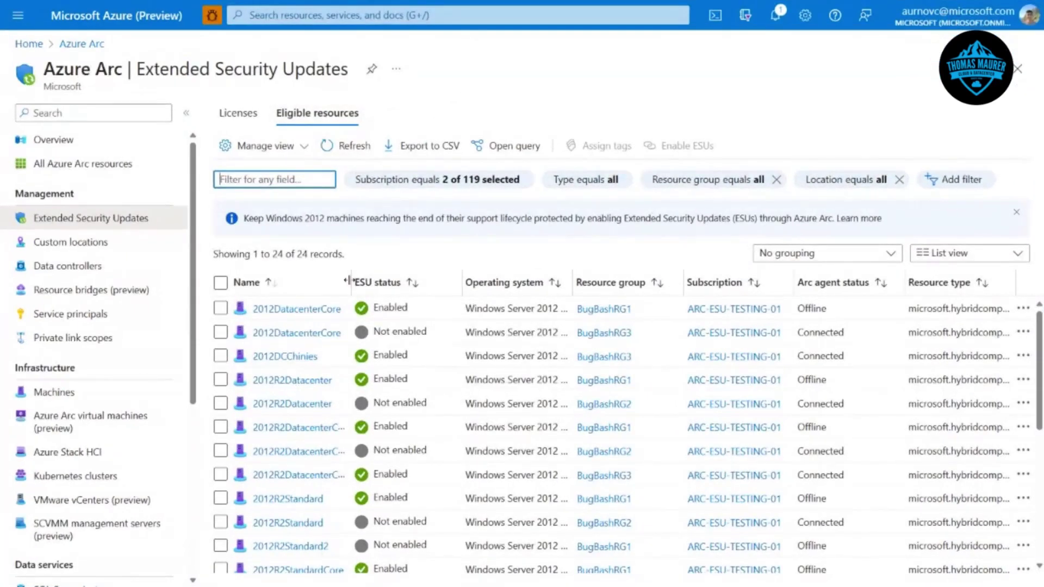
pyautogui.moveTo(371, 282); pyautogui.dragTo(398, 284)
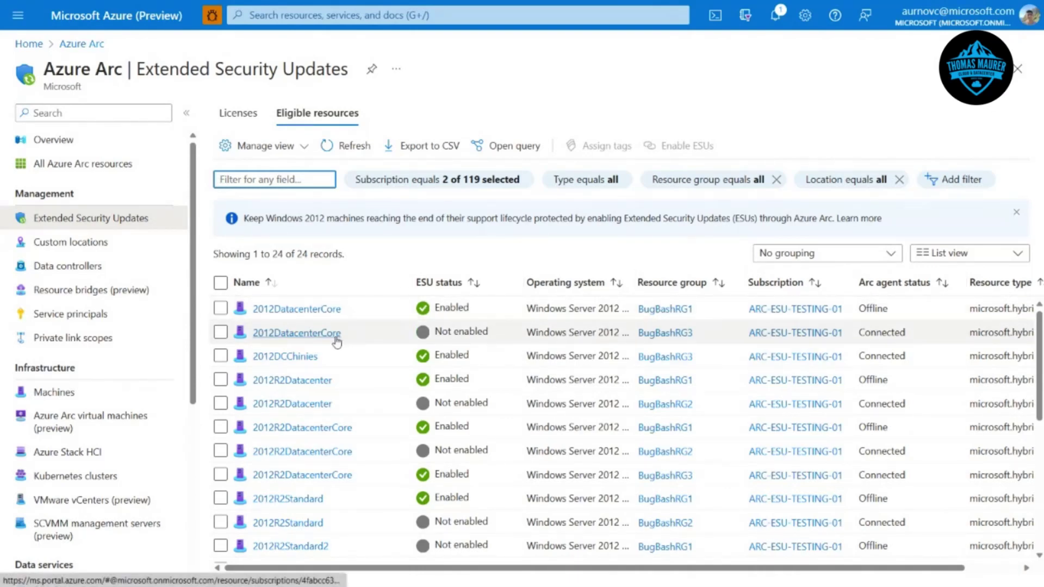
# Enable Extended Security Updates on the 2012DatacenterCore machine in BugBashRG3, using physical cores and mauer-license
pyautogui.click(220, 333)
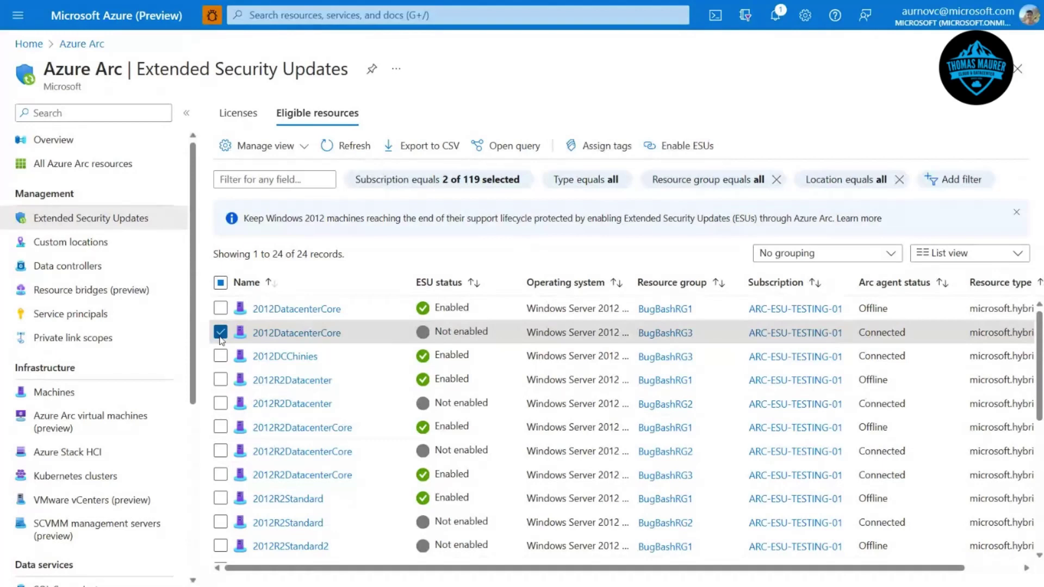
pyautogui.click(677, 145)
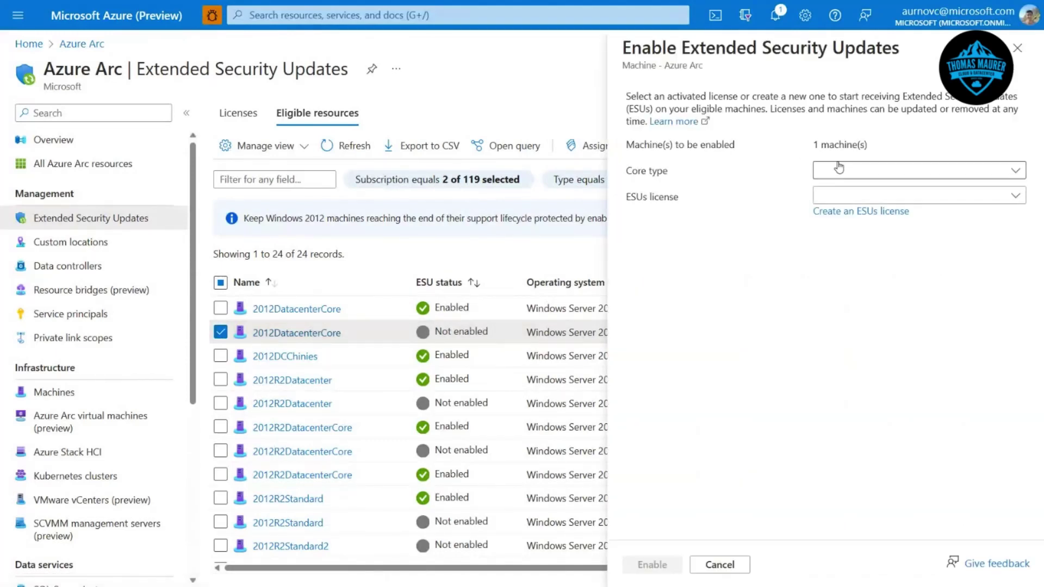
pyautogui.click(839, 168)
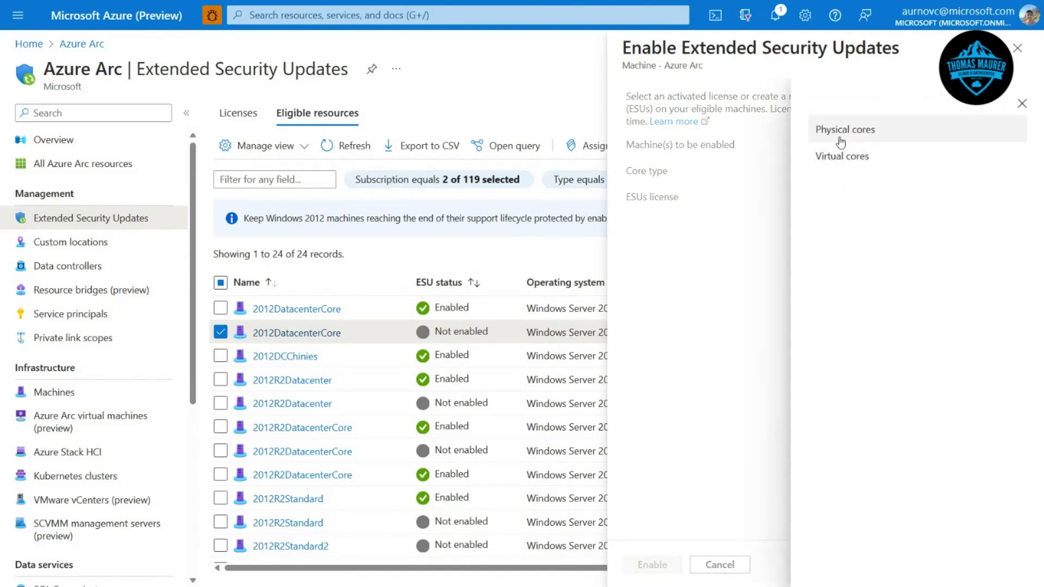
pyautogui.click(841, 142)
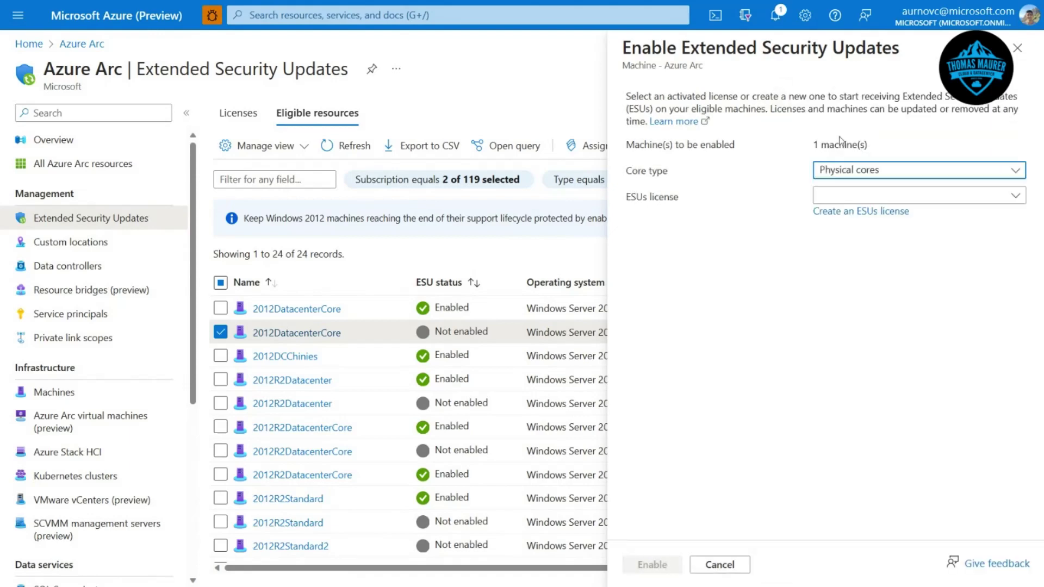
pyautogui.click(914, 194)
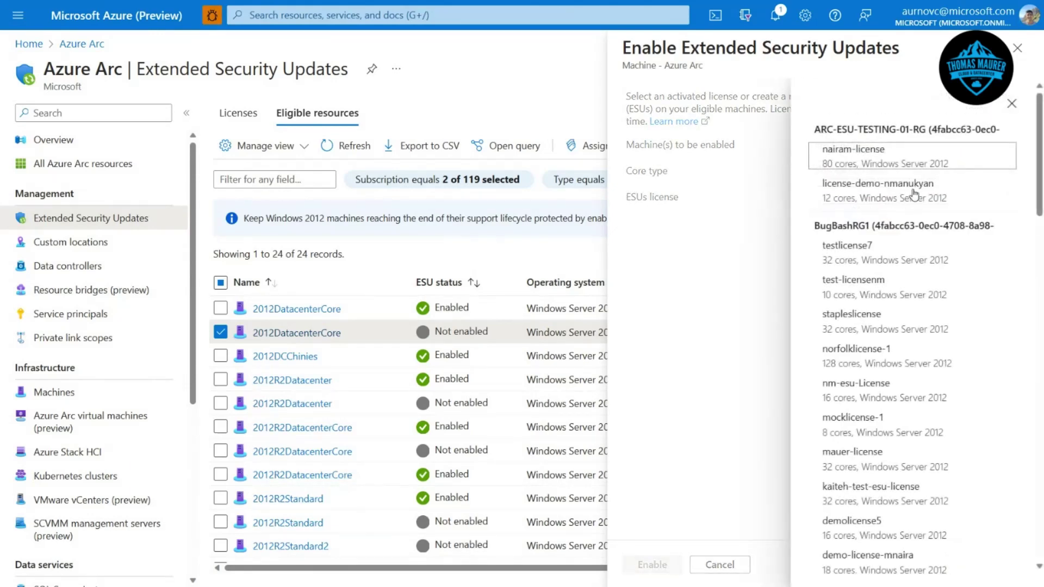
pyautogui.scroll(-1, 898, 314)
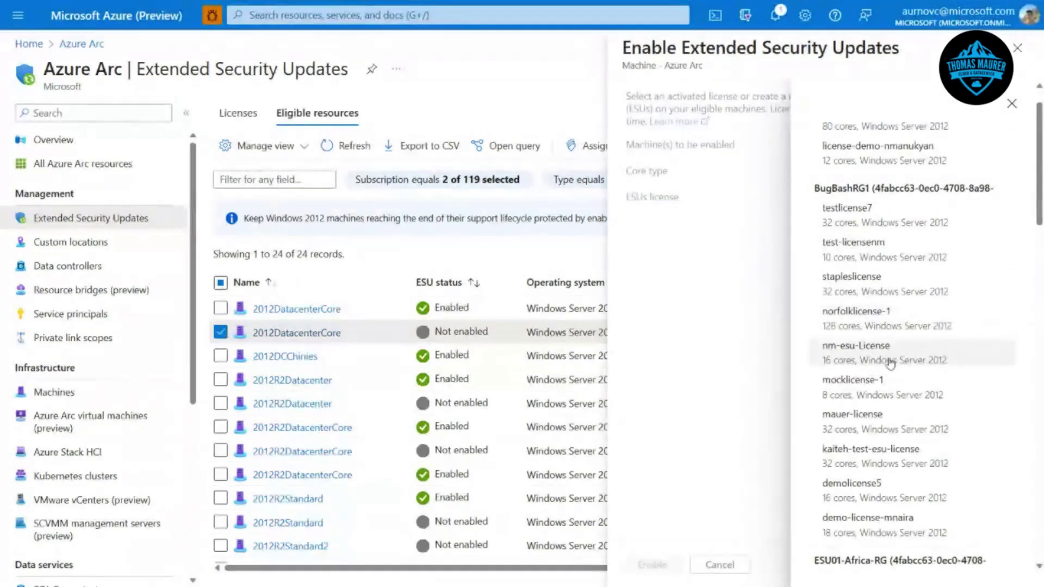
pyautogui.click(885, 421)
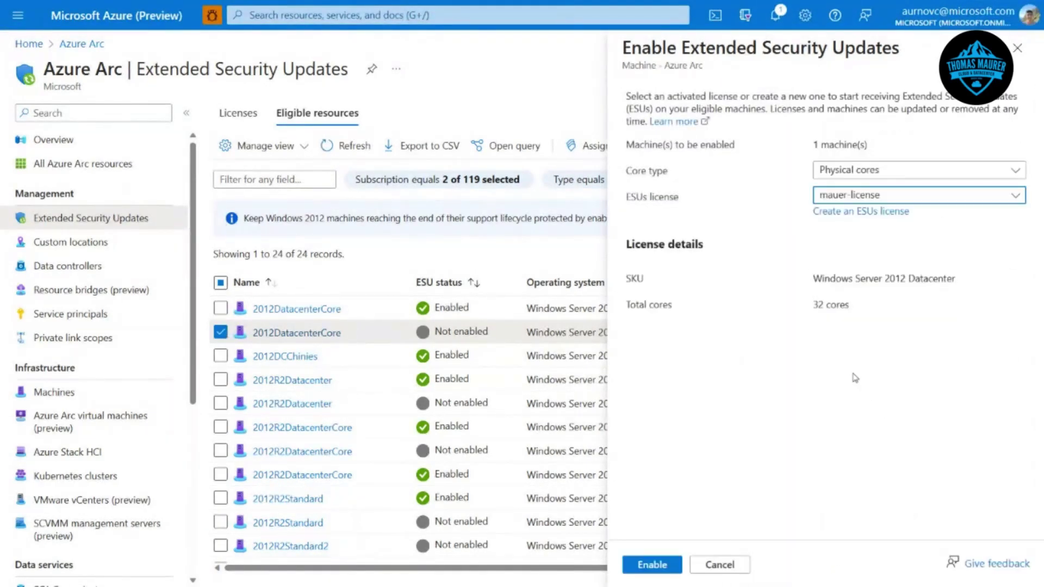
pyautogui.click(654, 565)
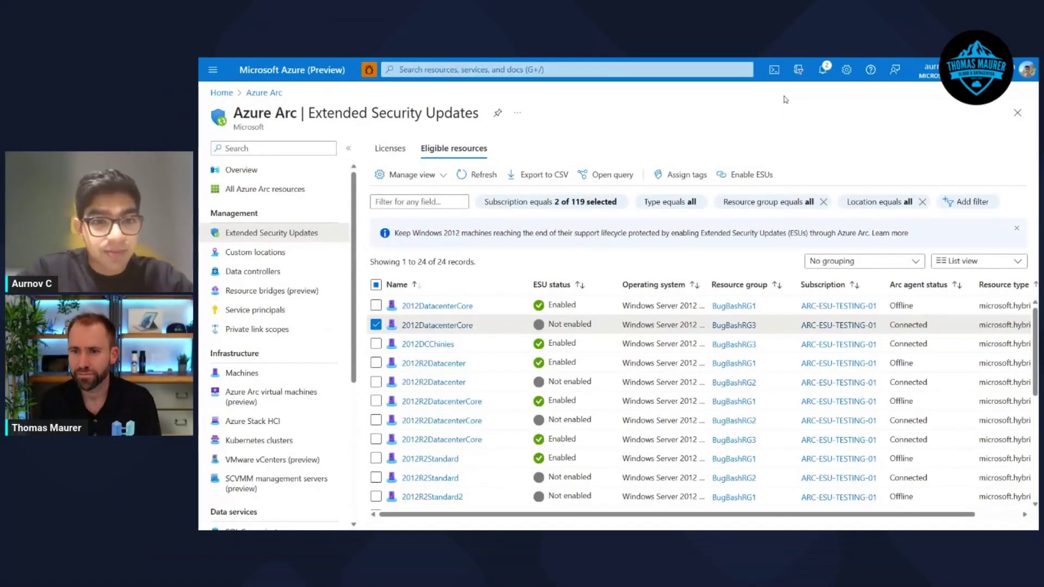
pyautogui.click(377, 326)
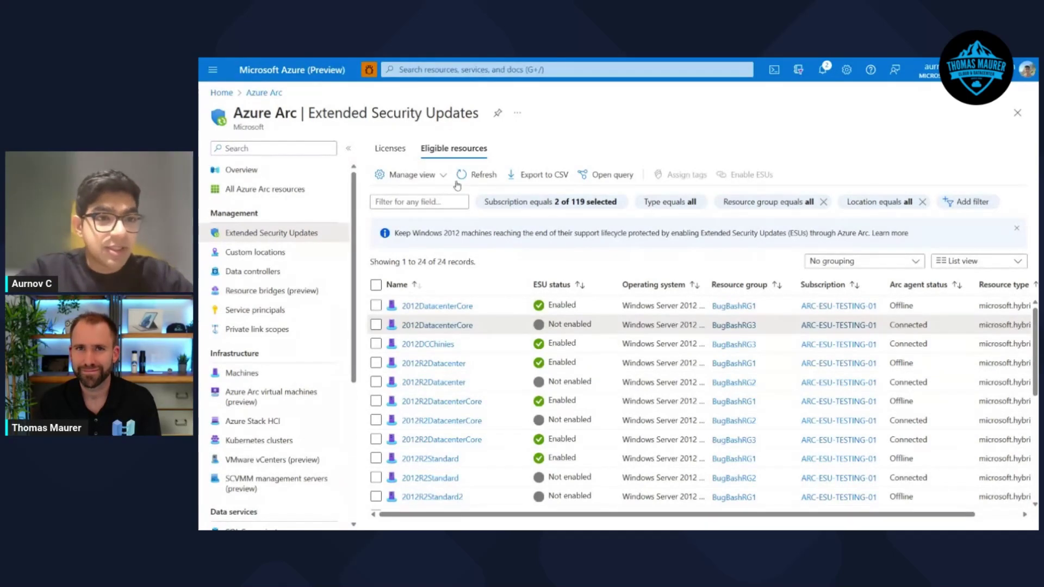
# Open the list of Azure Arc machines
pyautogui.click(247, 171)
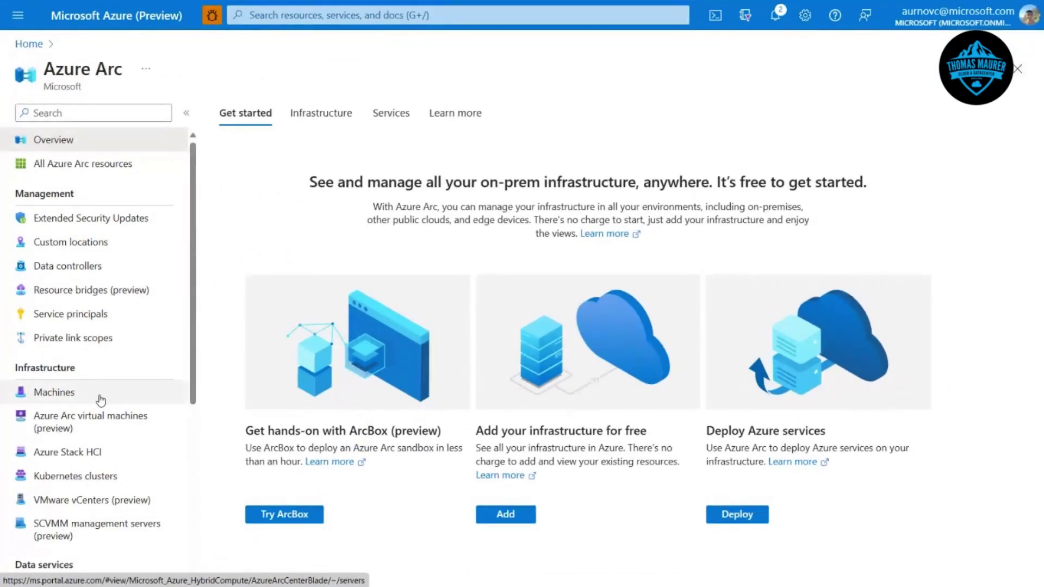
pyautogui.click(280, 380)
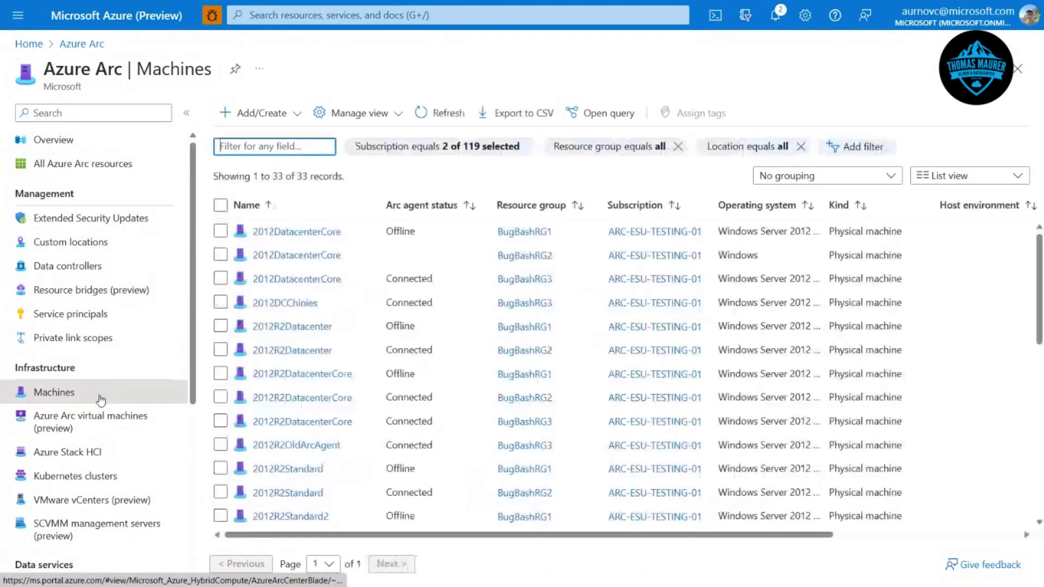